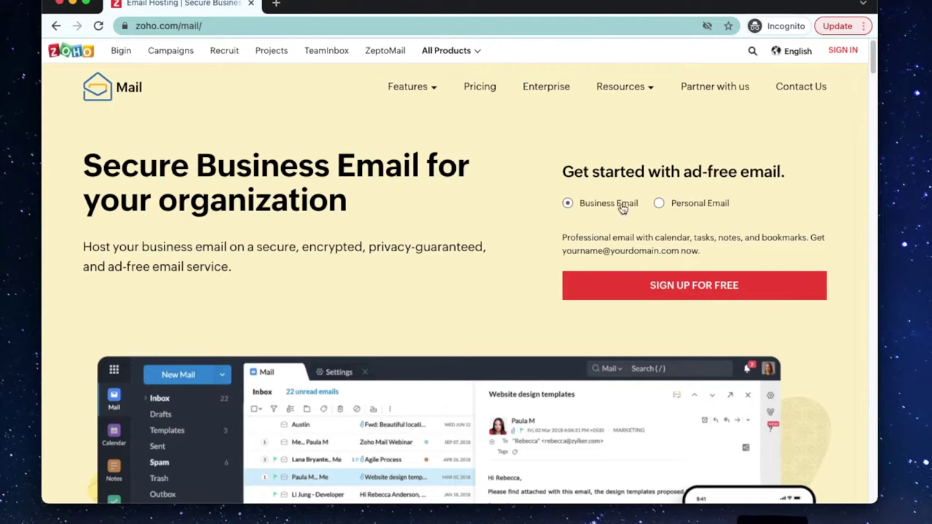
Choose Business Email on zoho.com/mail and start the free sign-up
click(695, 288)
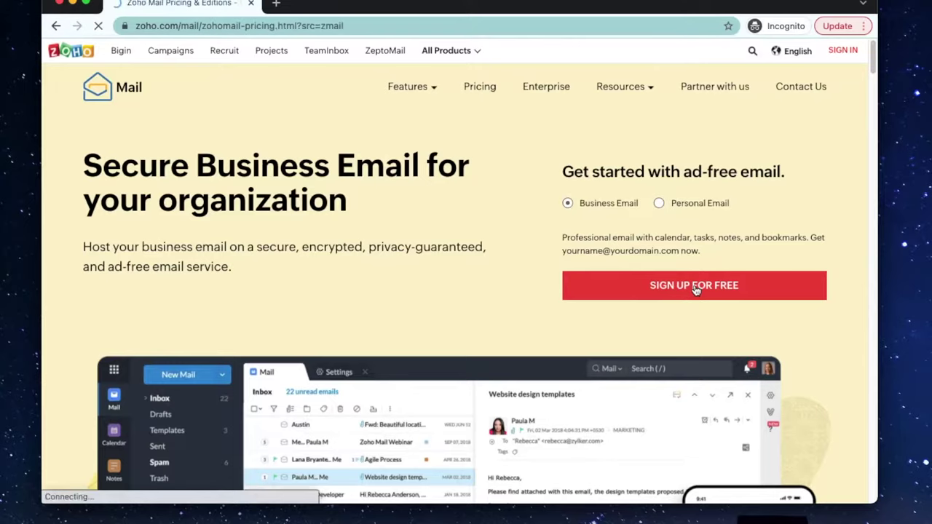
Scroll down the pricing page and sign up for the Forever Free Plan
scroll(592, 303, down, 3)
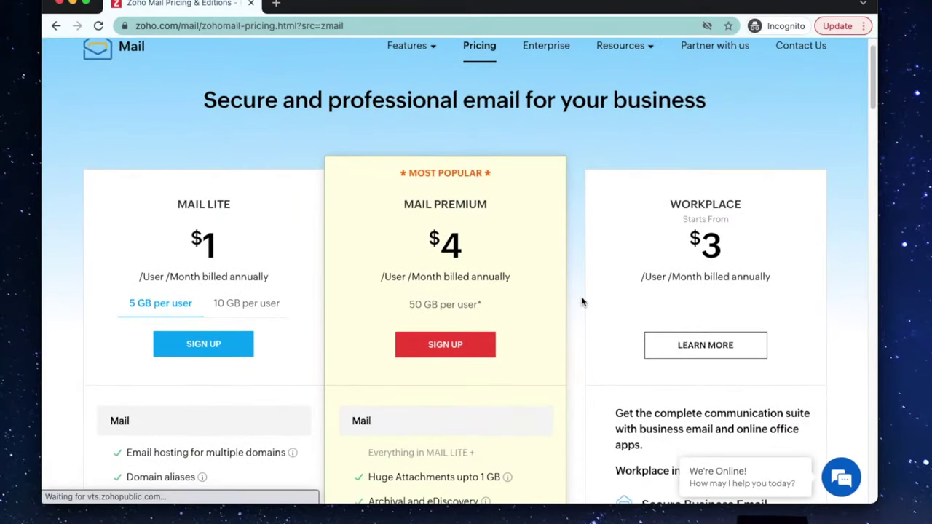
scroll(582, 300, down, 15)
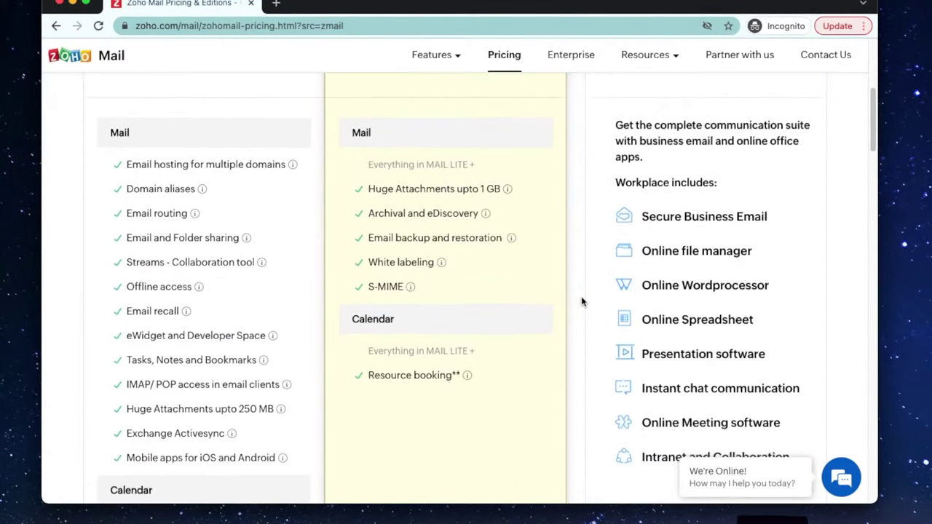
scroll(581, 301, down, 5)
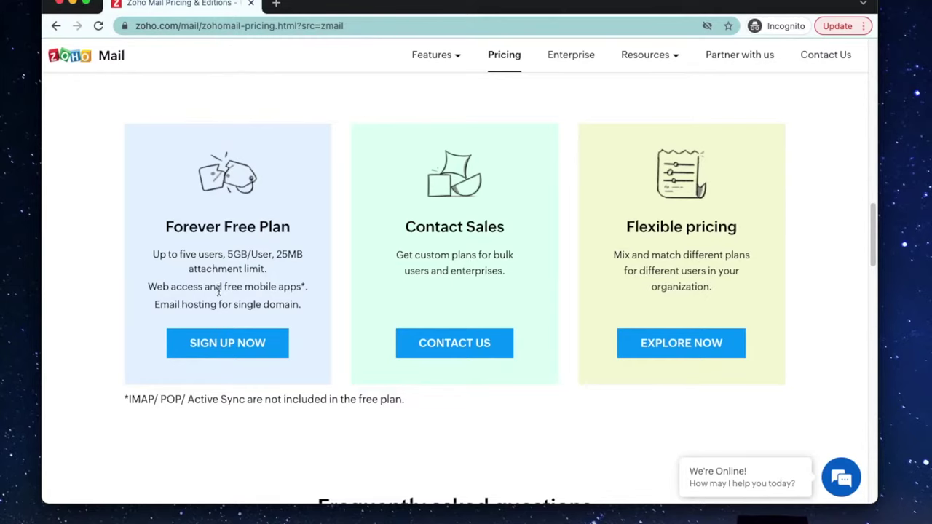
click(225, 345)
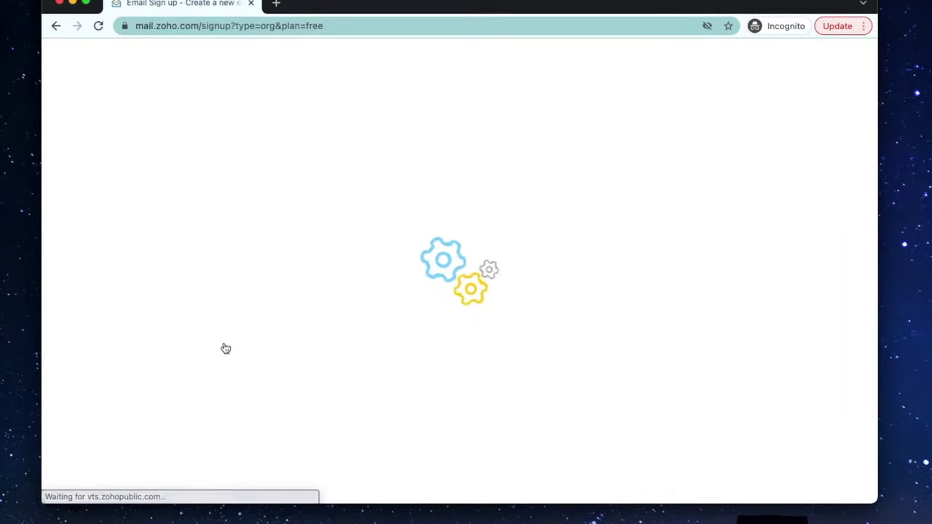
Enter the account holder's name and verify the account with the emailed code
text(Nichole)
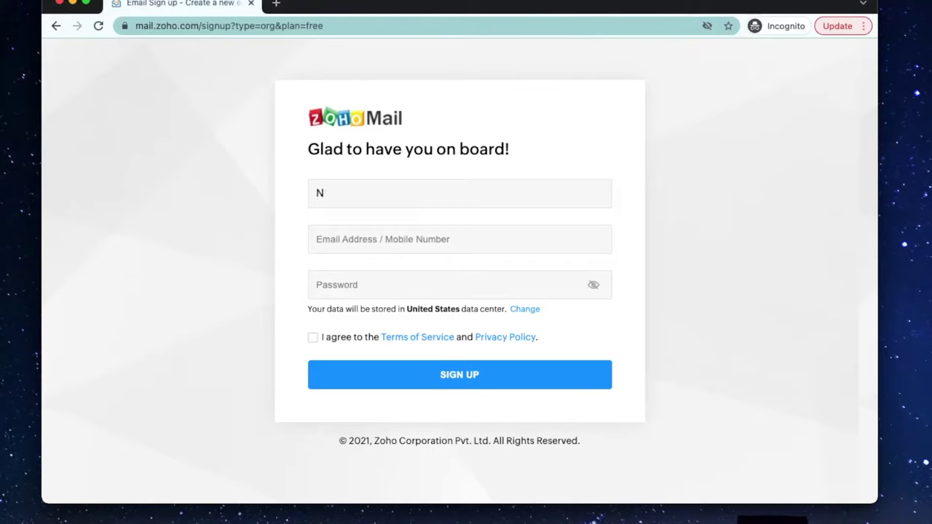
key(Tab)
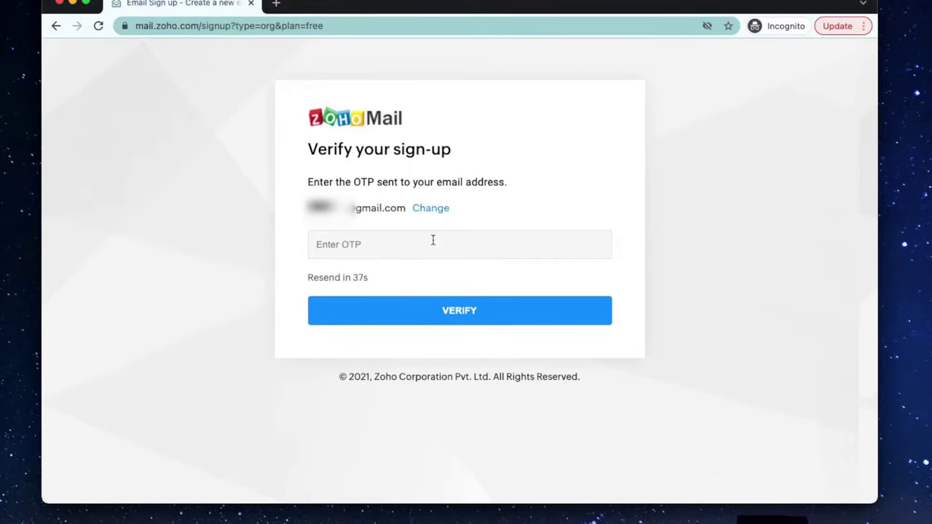
click(432, 240)
click(463, 315)
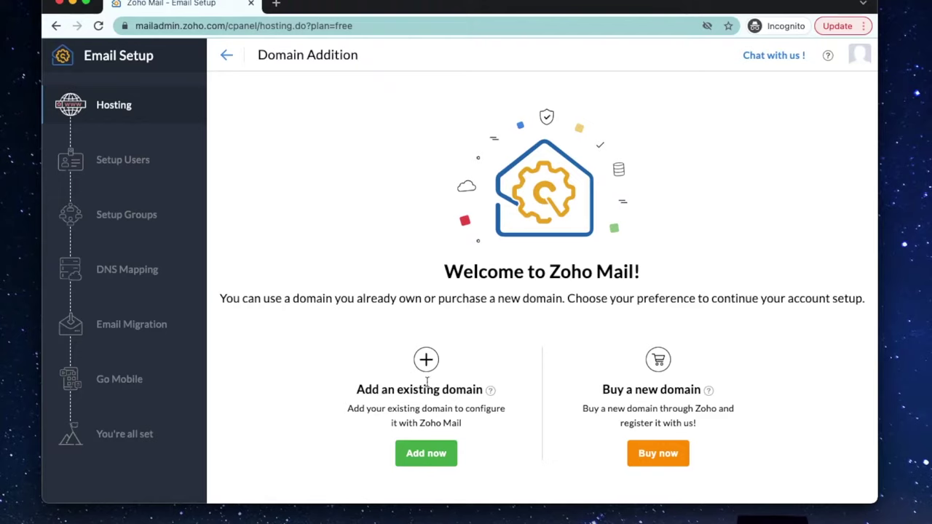
Add the existing domain organizedotter.com for Organized Otter, Retail & E-Commerce
click(428, 455)
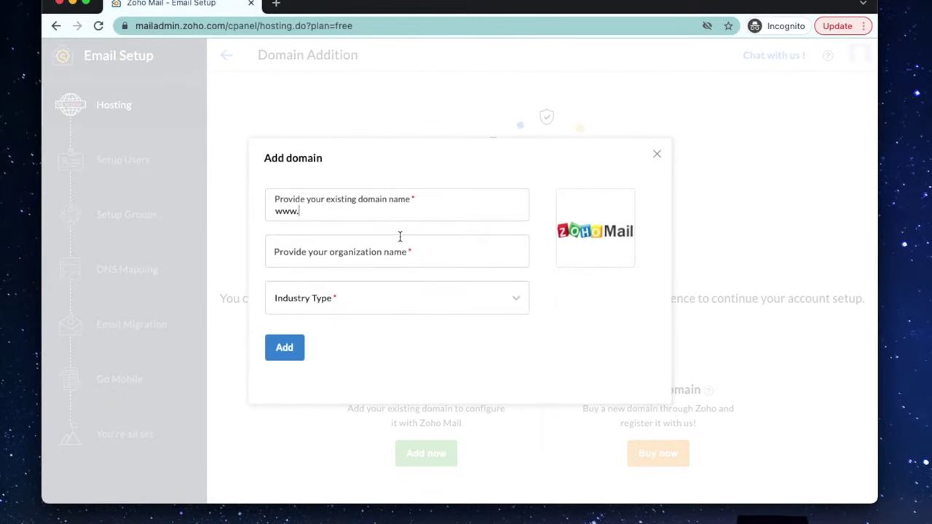
text(organizedotter.com)
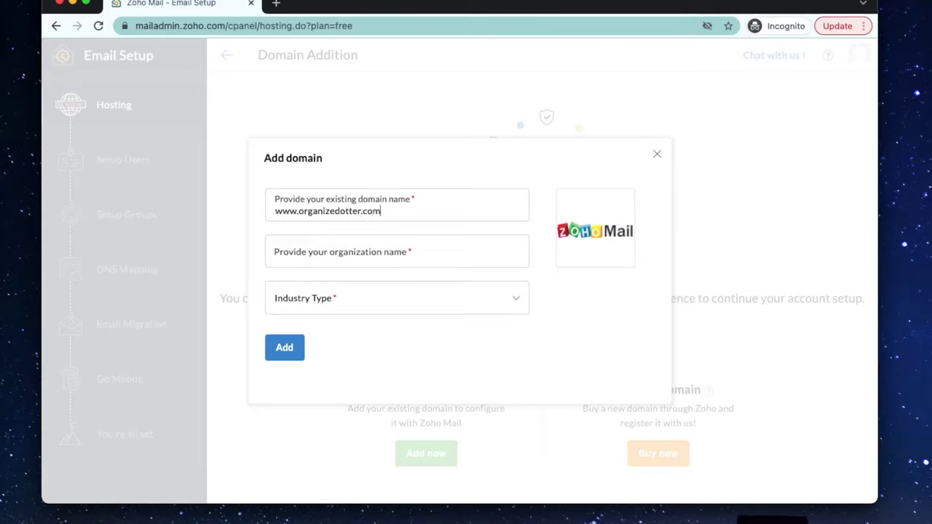
click(427, 258)
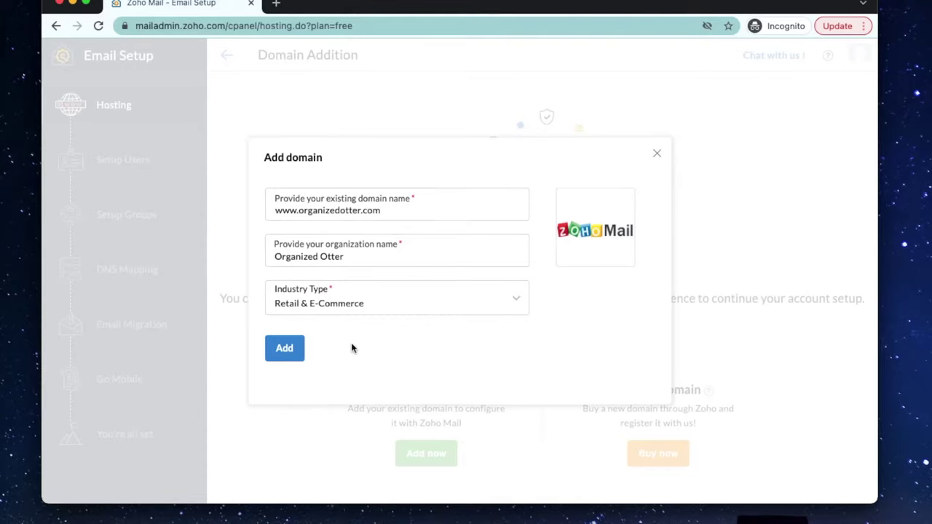
click(284, 349)
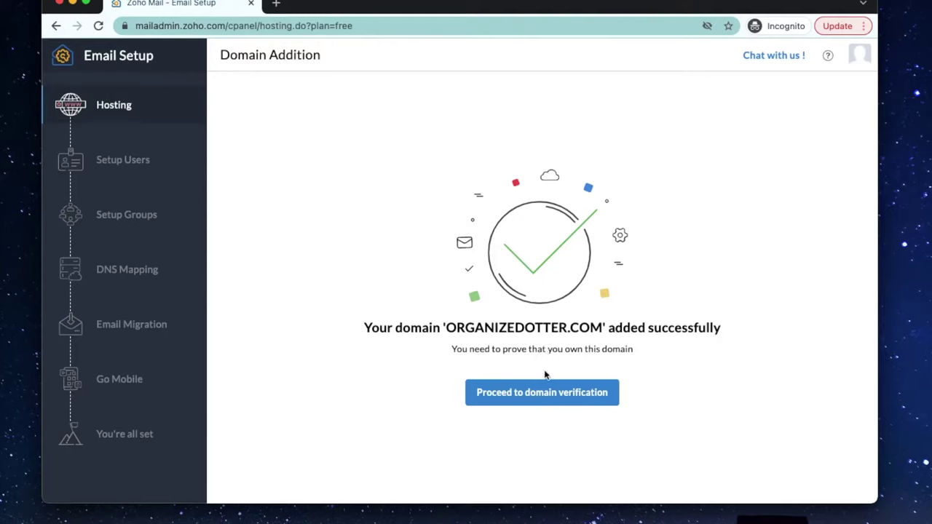
Proceed to domain verification for organizedotter.com and sign in to its DNS provider
click(542, 391)
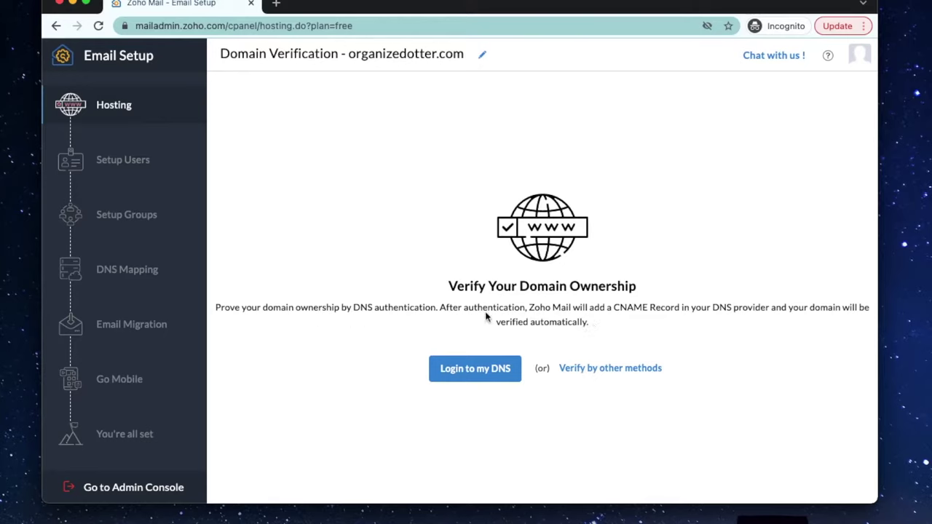
click(475, 372)
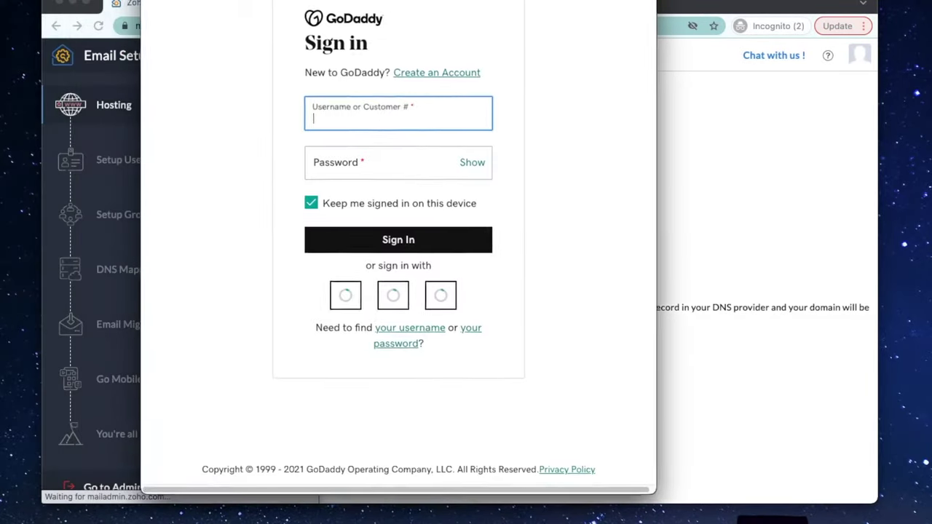
Sign in to GoDaddy with the account username and password, then connect Zoho Mail Hosting
text(username)
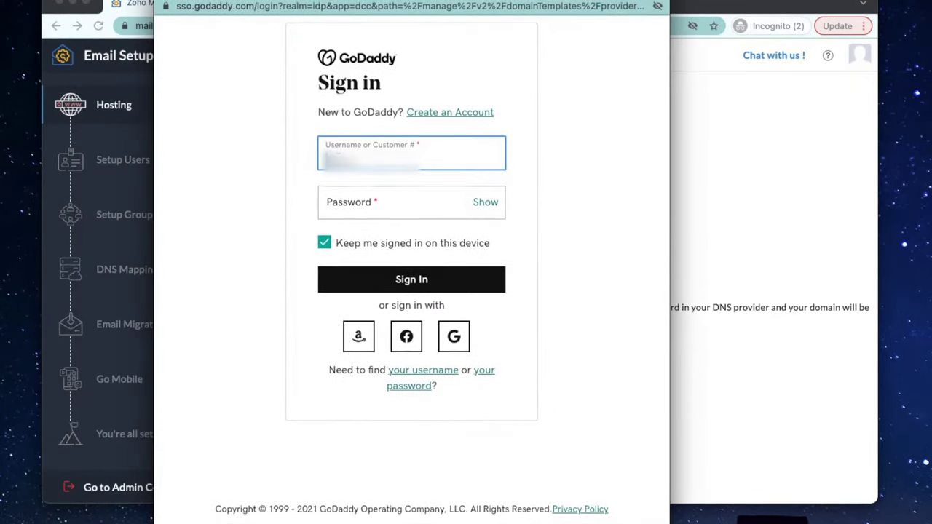
right_click(325, 150)
click(365, 247)
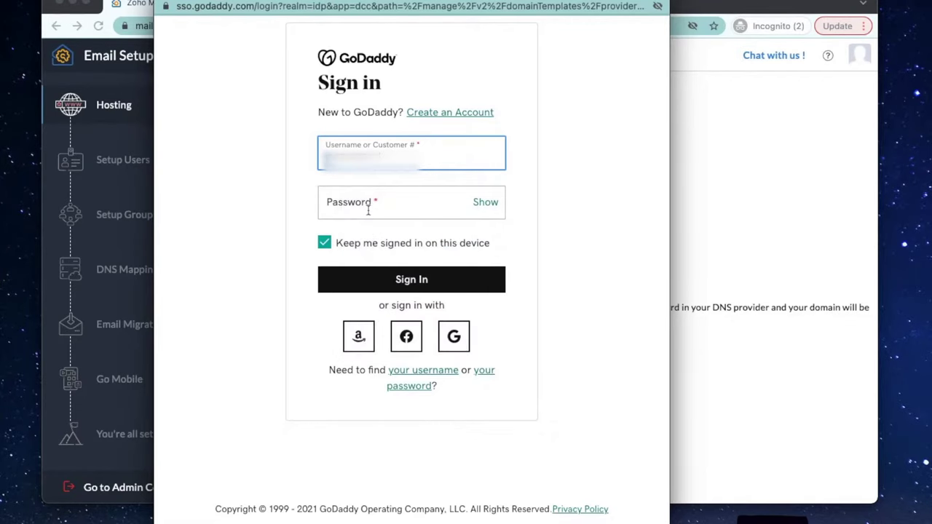
click(368, 210)
text(••••••••••)
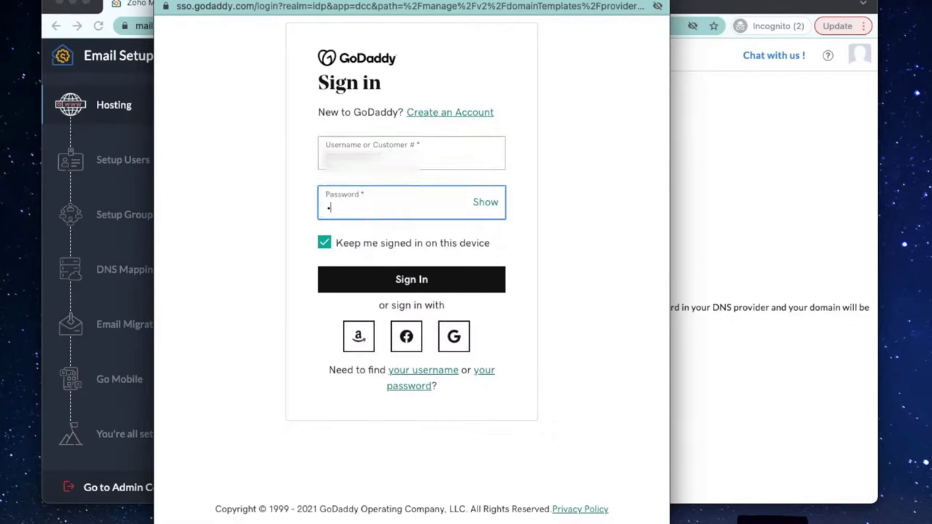
key(Return)
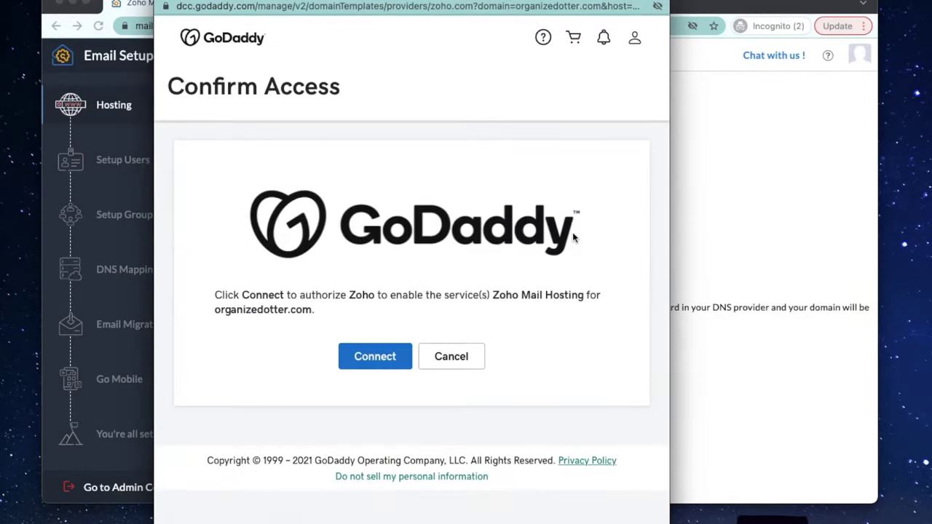
click(364, 356)
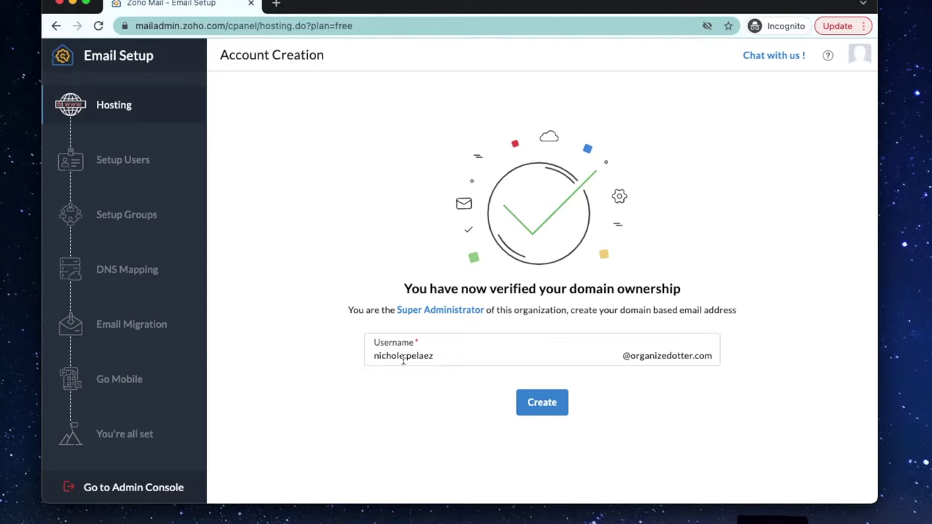
Trim the username to the first name only and create the administrator's mailbox
drag(404, 360, 512, 360)
key(BackSpace)
click(558, 410)
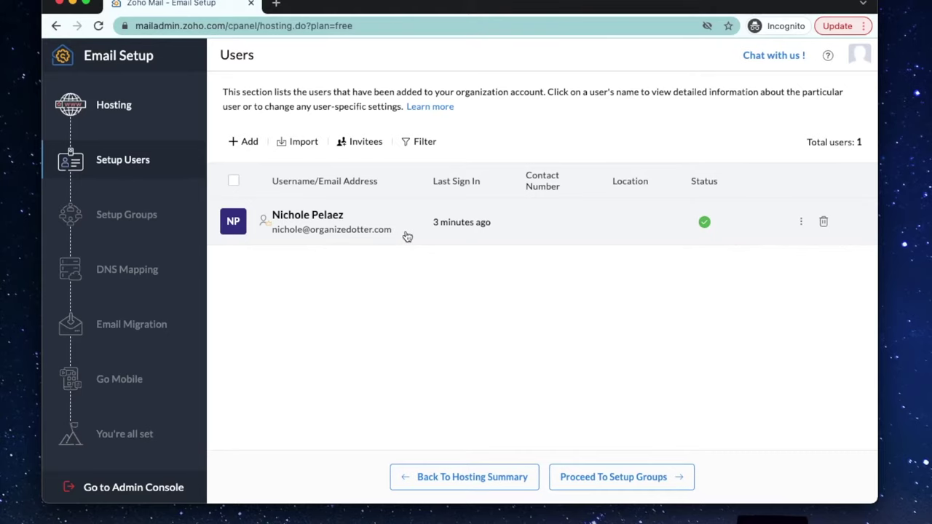
Add user Test Sample with username test and a confirmed password
click(253, 144)
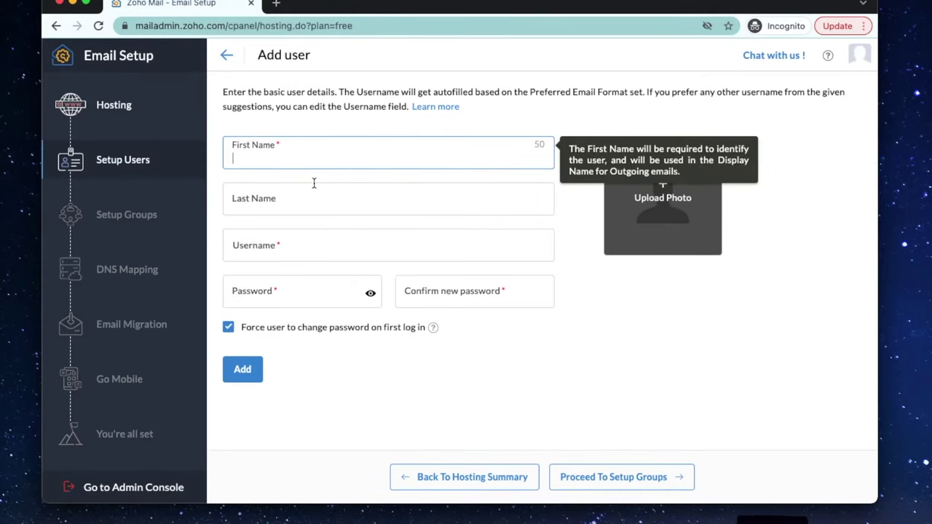
text(Test)
key(Tab)
text(Sample)
key(Tab)
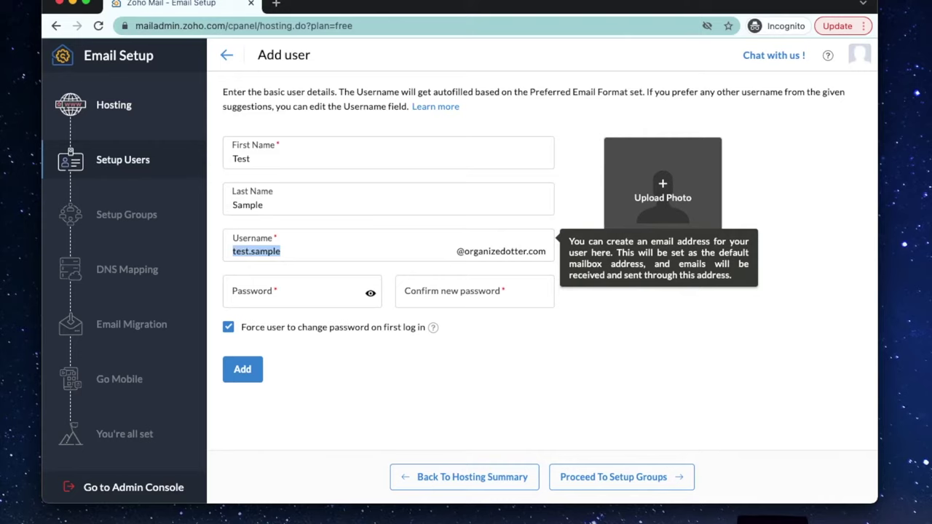
text(test)
key(Tab)
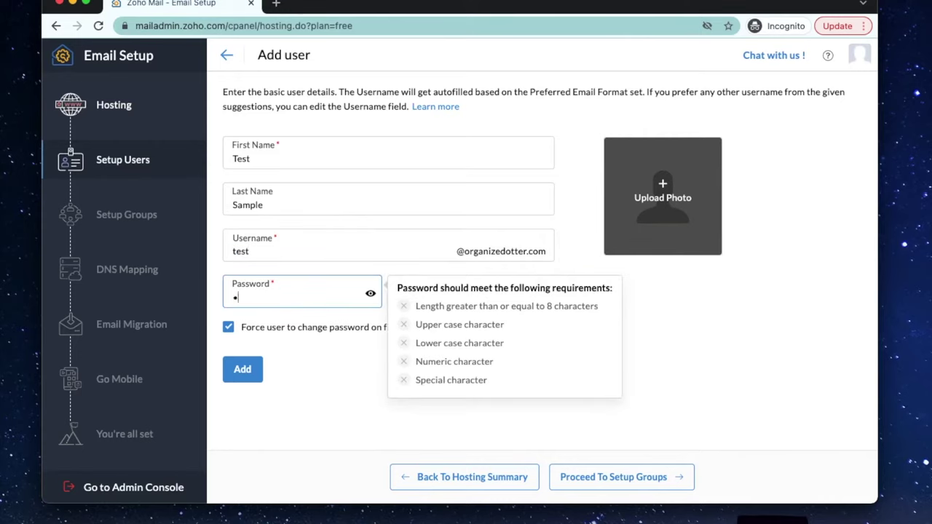
key(Tab)
key(Tab)
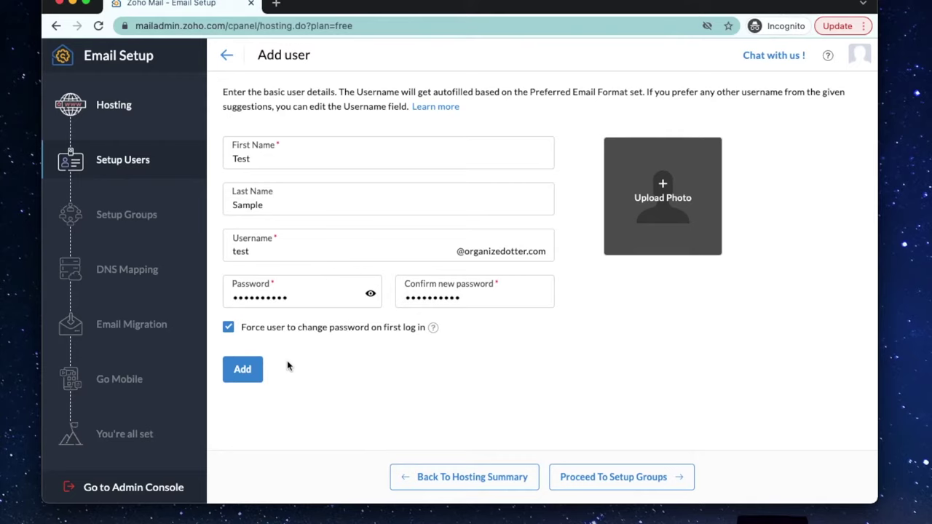
click(247, 369)
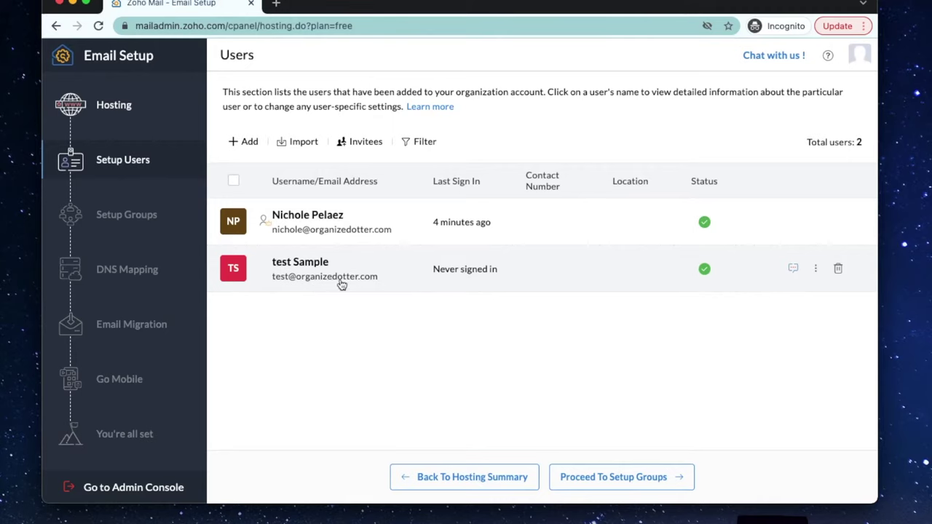
Open the More actions menu on the administrator's row in the Users list
click(817, 269)
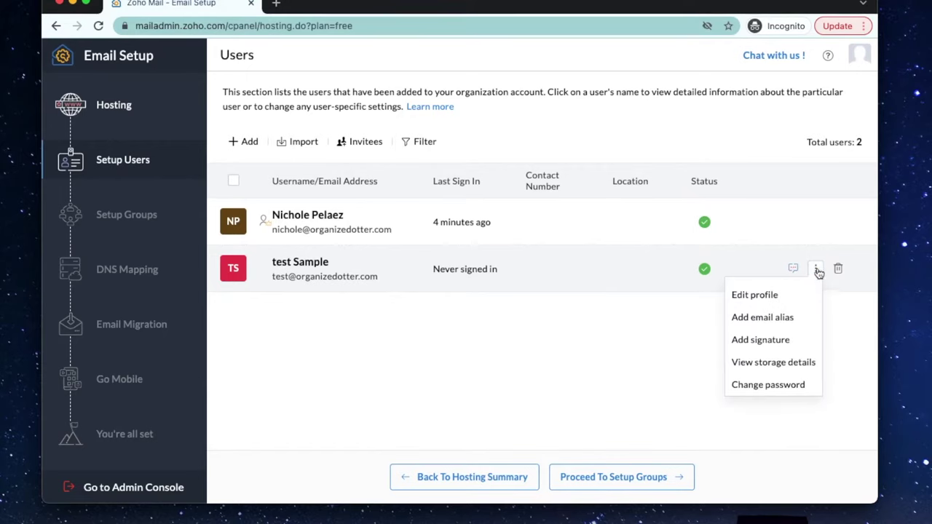
click(801, 223)
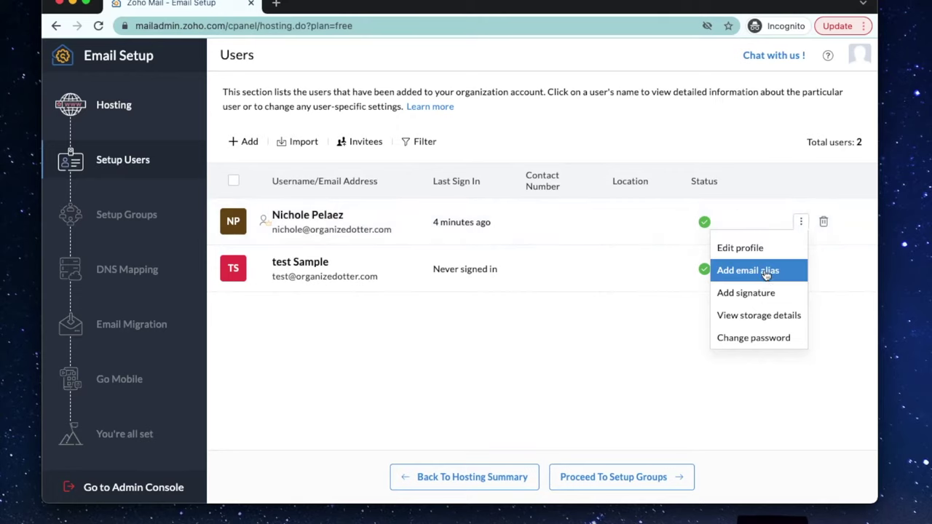
Add a returns email alias to the administrator's mailbox
click(793, 276)
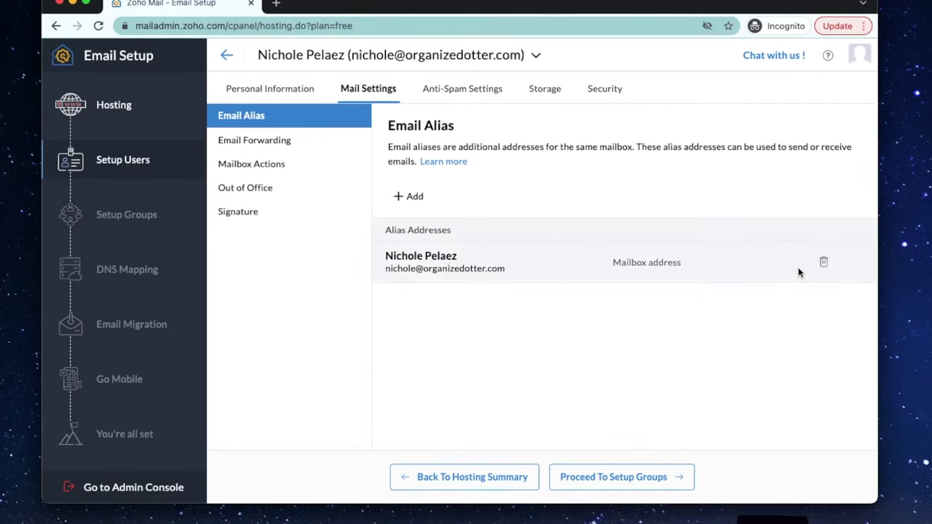
click(404, 201)
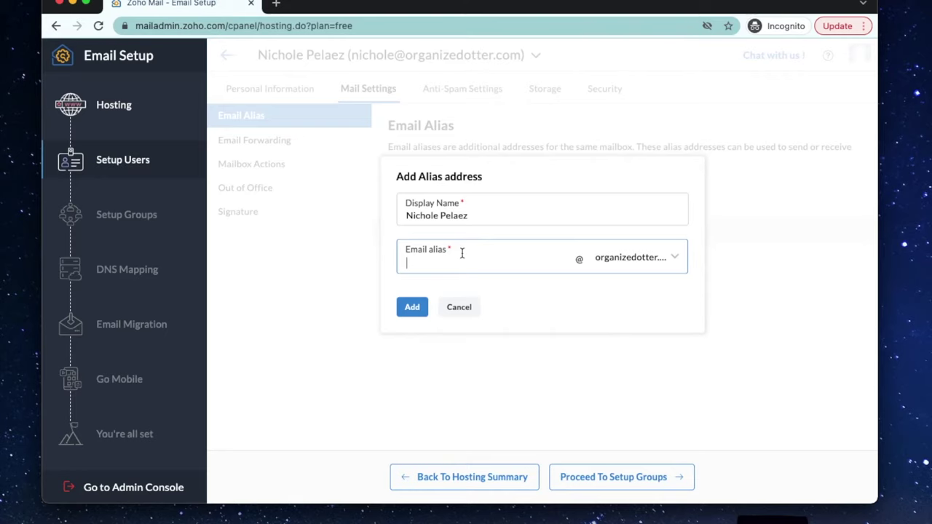
text(returns)
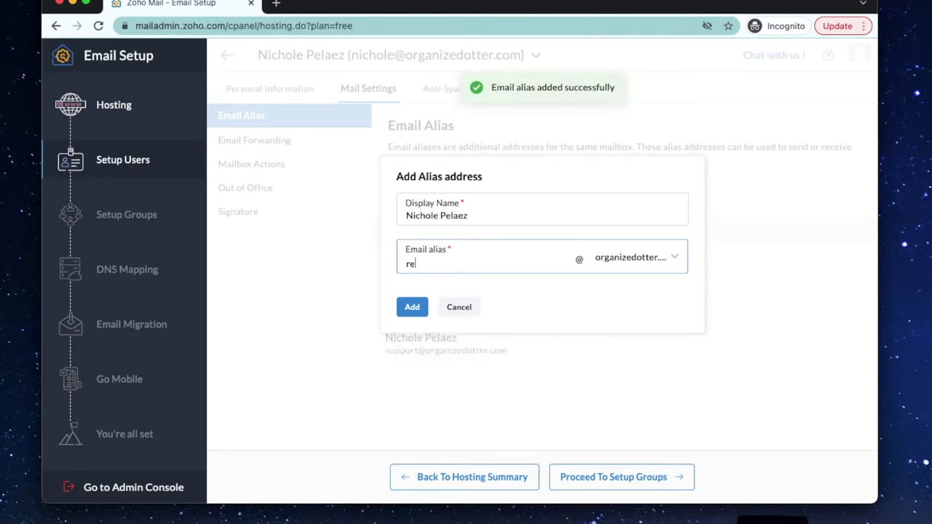
click(418, 308)
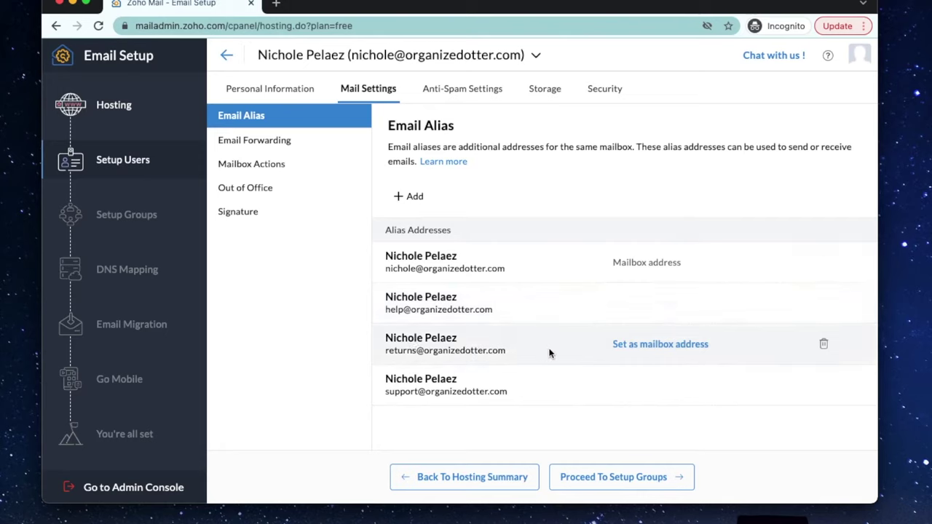
Delete the returns and support aliases, leaving only help
click(824, 346)
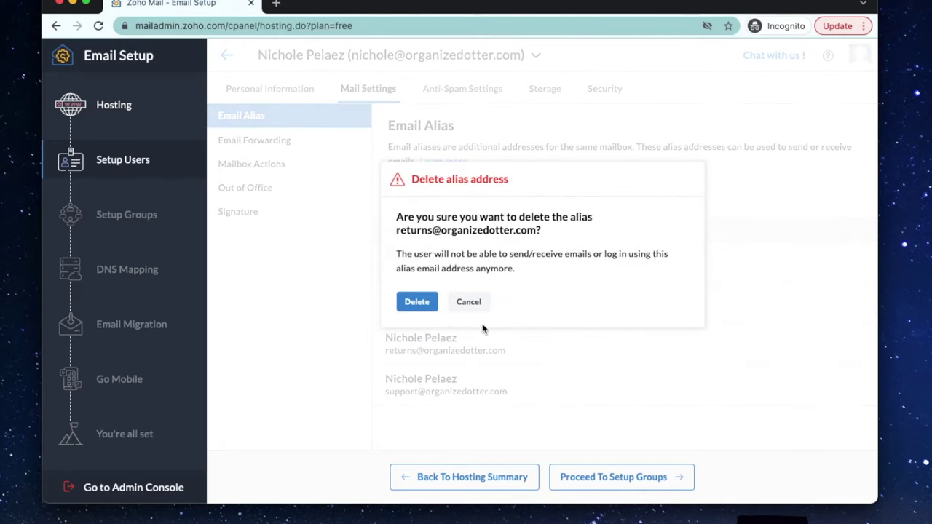
click(421, 301)
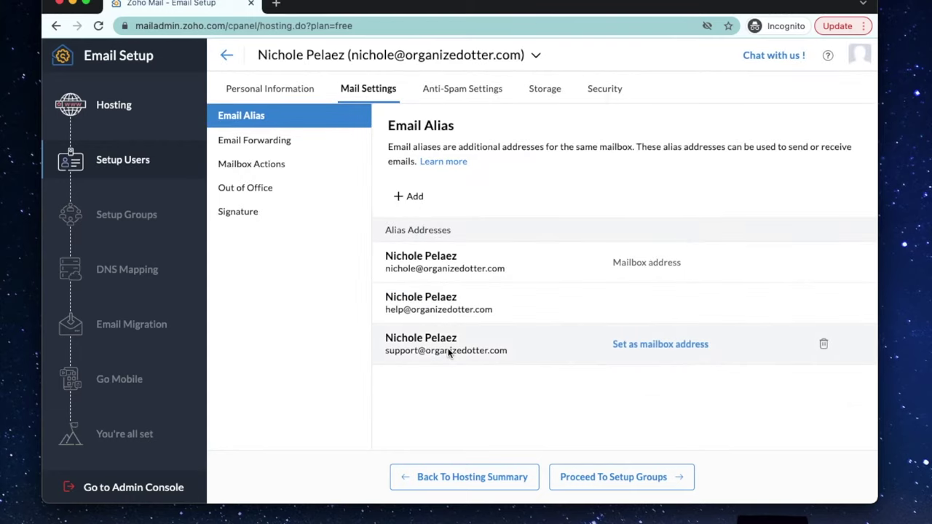
click(825, 345)
click(416, 302)
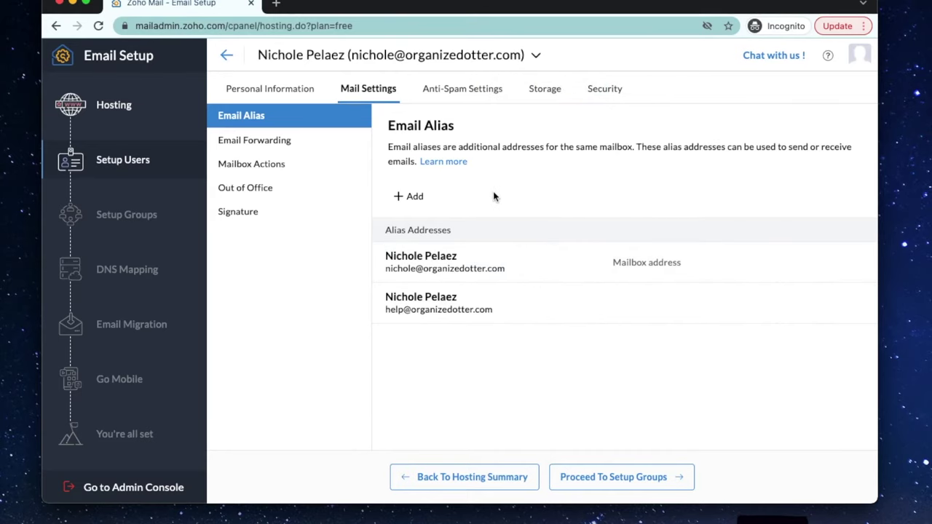
Review the administrator's Personal Information, then advance the wizard to Setup Groups
click(261, 86)
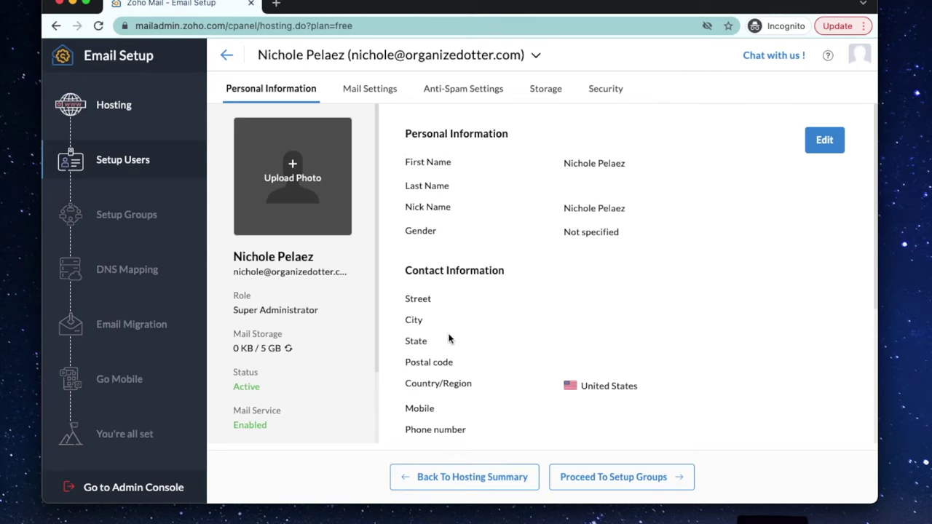
scroll(322, 358, down, 3)
scroll(325, 353, up, 3)
scroll(500, 381, down, 2)
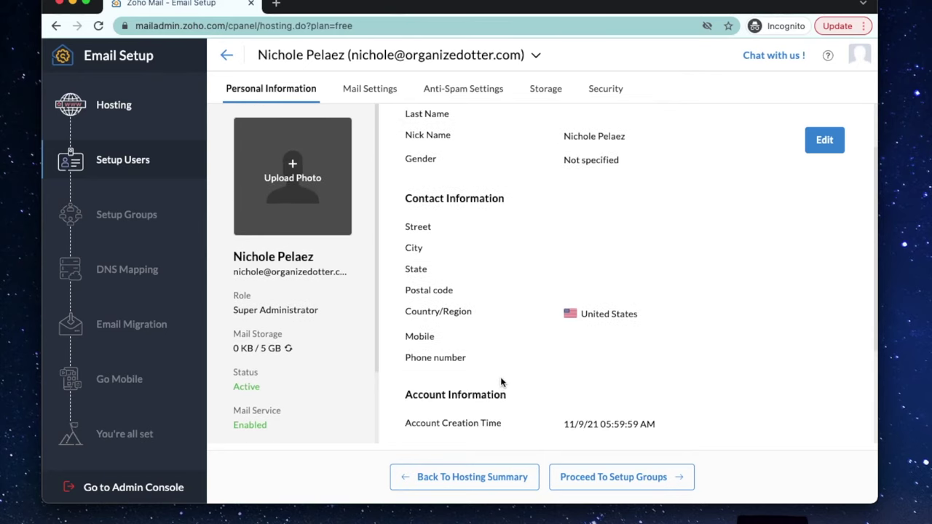
scroll(501, 382, down, 2)
scroll(579, 364, up, 3)
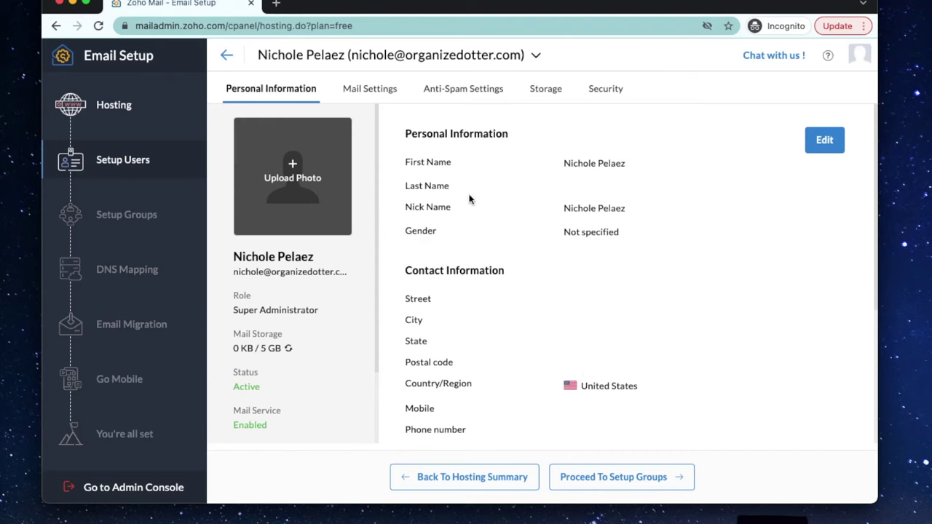
click(142, 212)
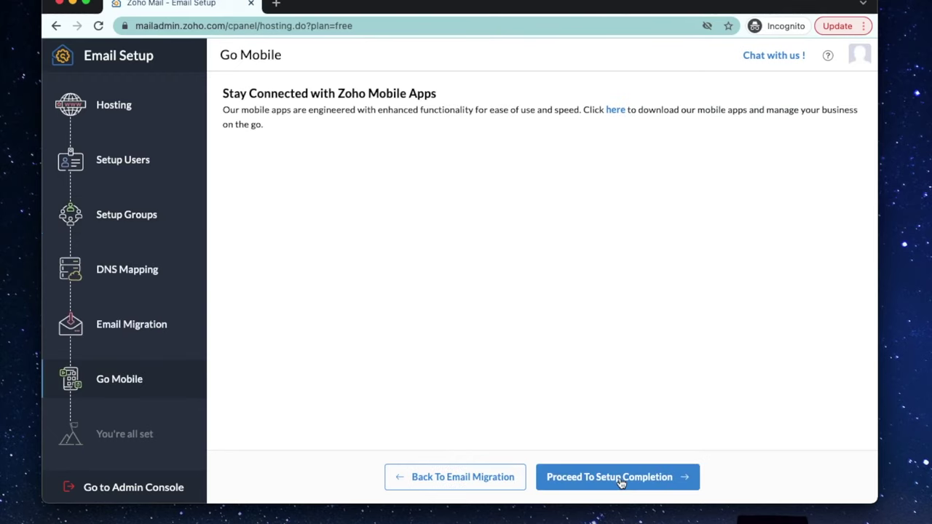
Skip to the You're all set page, enter the Admin Console, and dismiss the welcome tour
click(619, 477)
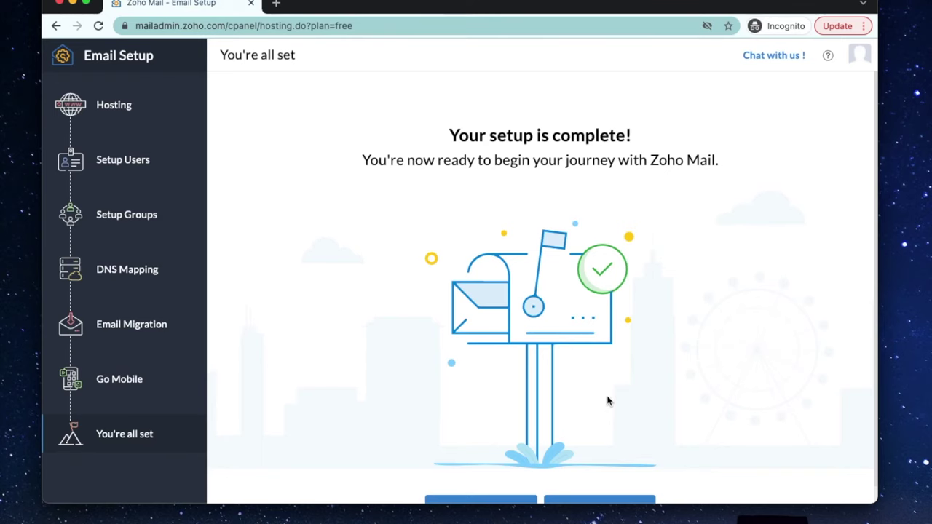
scroll(608, 401, down, 1)
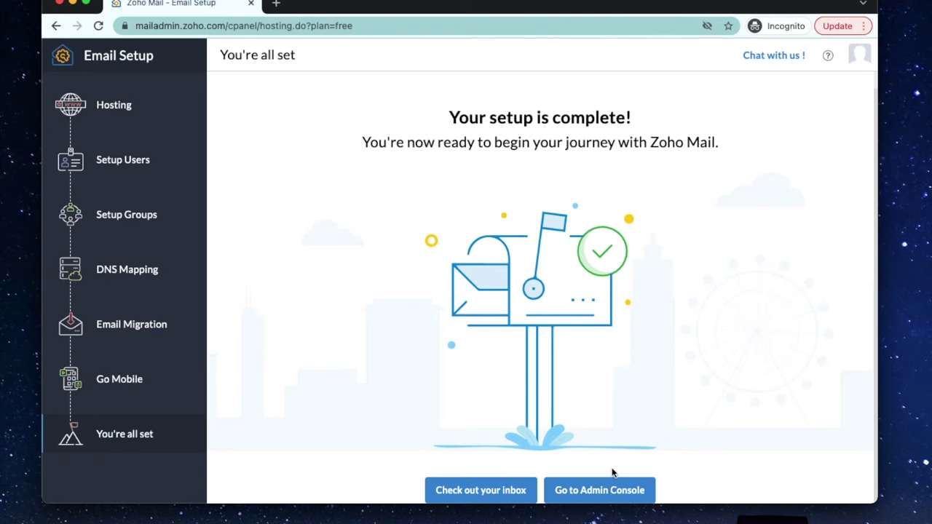
click(588, 490)
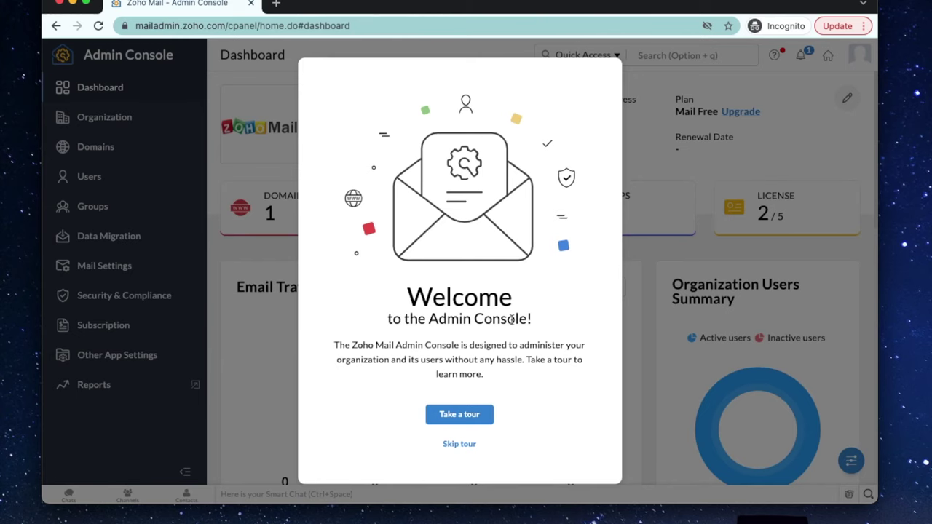
click(470, 442)
In Organization > Profile, replace the organization logo with otter logo_final.png
click(119, 121)
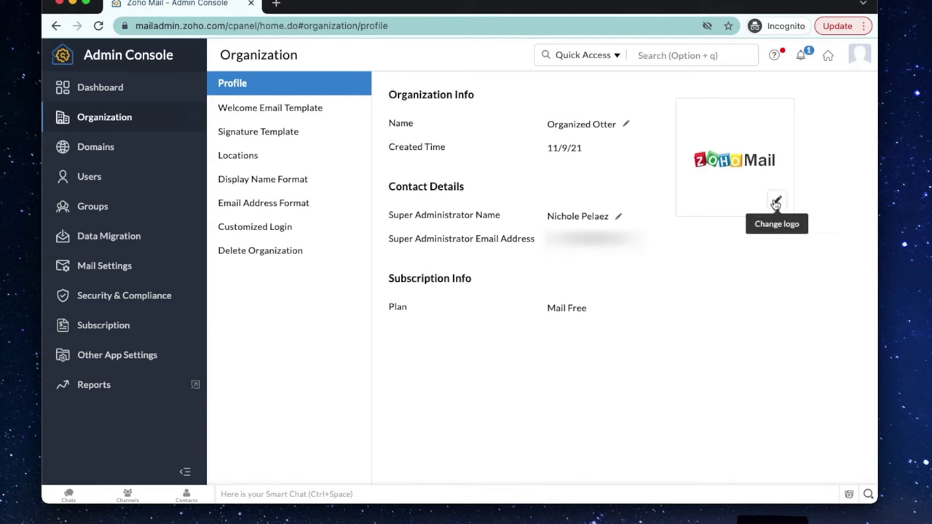
click(778, 202)
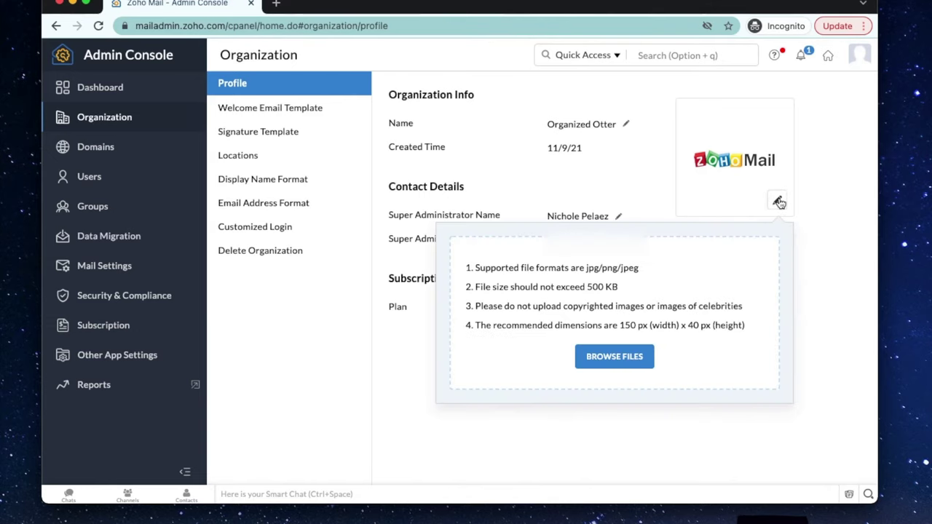
click(618, 357)
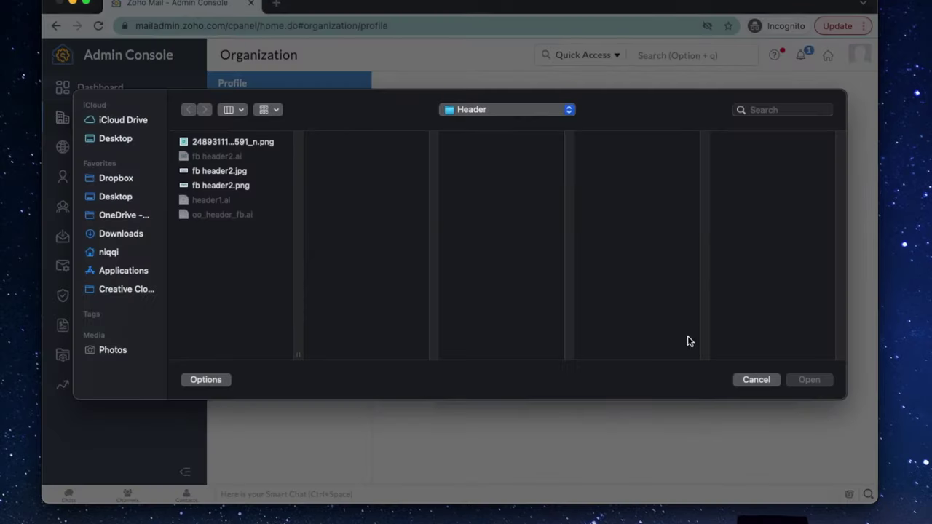
click(809, 380)
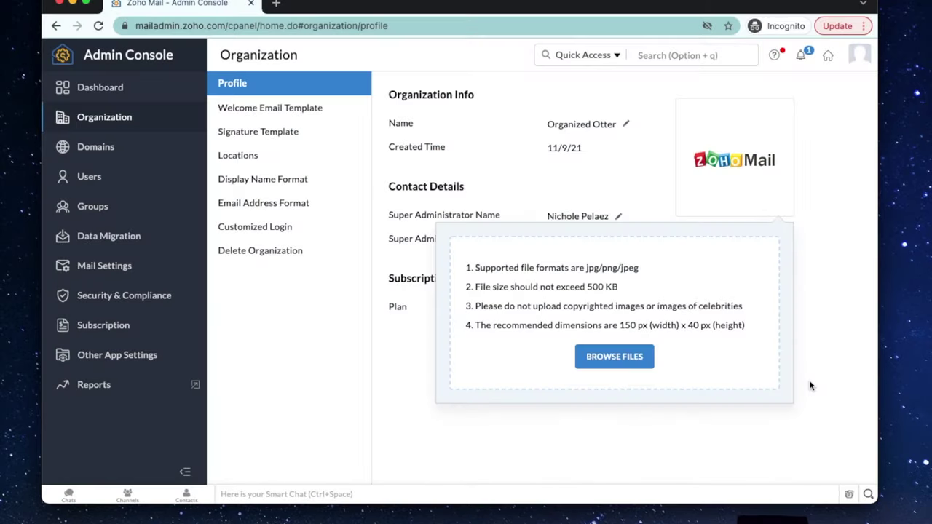